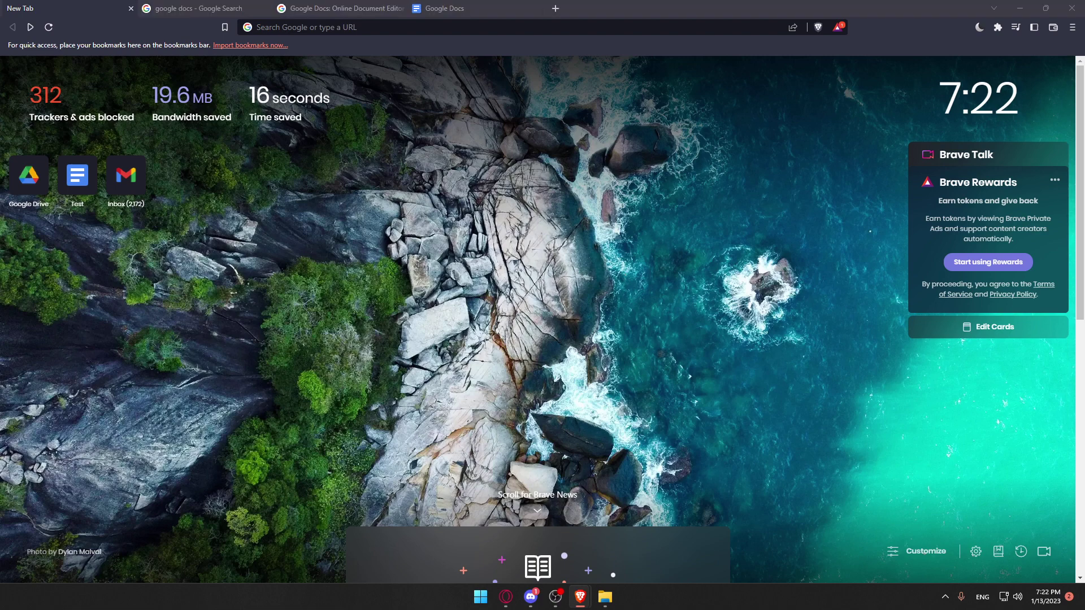
Return to Brave's 'google docs' search results tab and highlight the top result's title
{"action": "left_click", "coordinate": [605, 596]}
{"action": "left_click", "coordinate": [604, 597]}
{"action": "key", "text": "alt+Tab"}
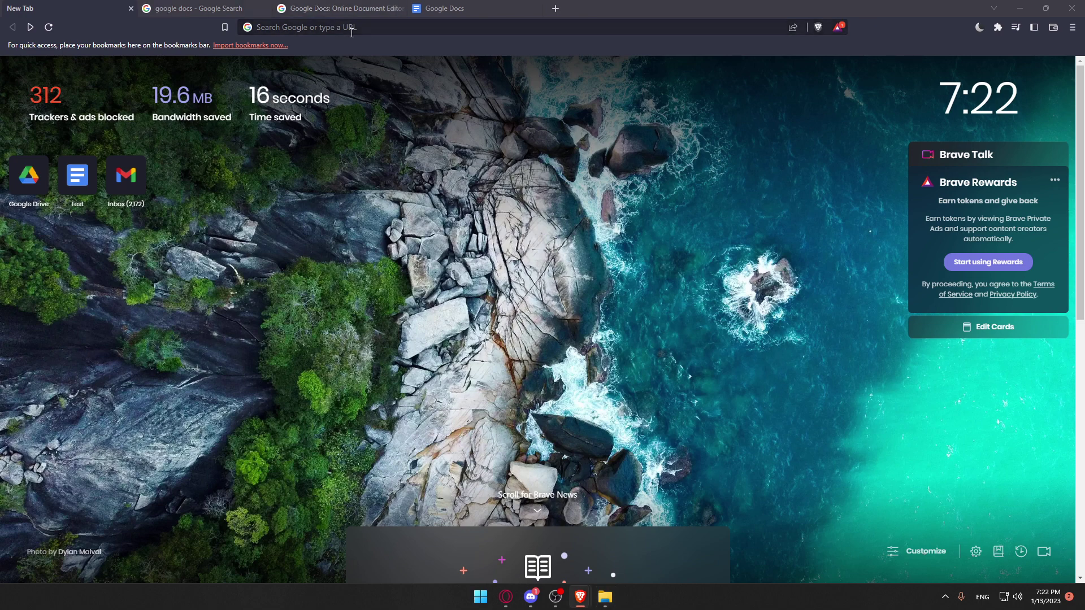
{"action": "left_click", "coordinate": [183, 11]}
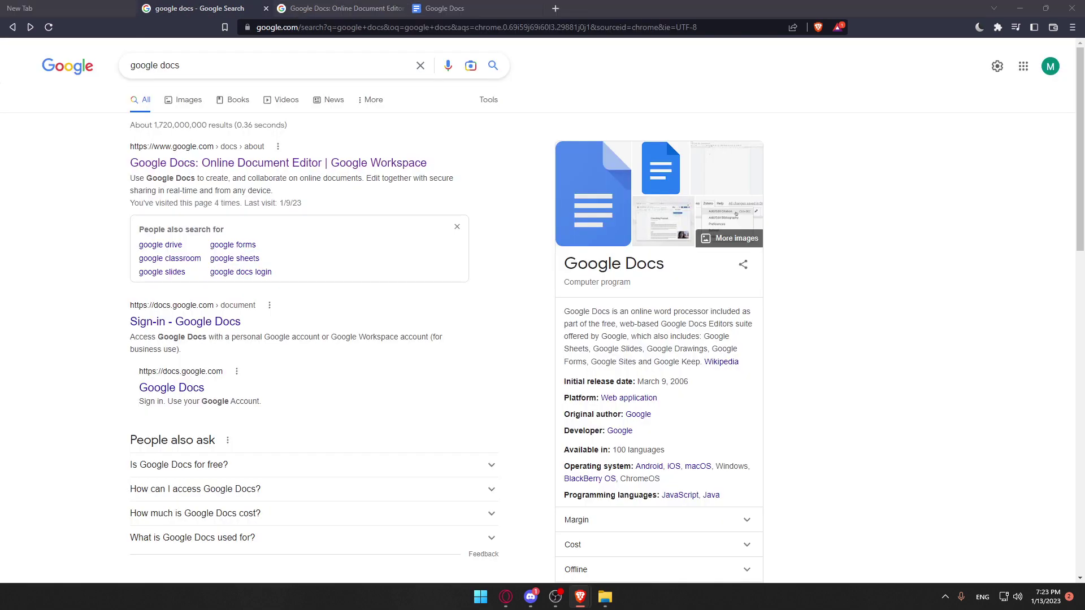
{"action": "left_click", "coordinate": [711, 91]}
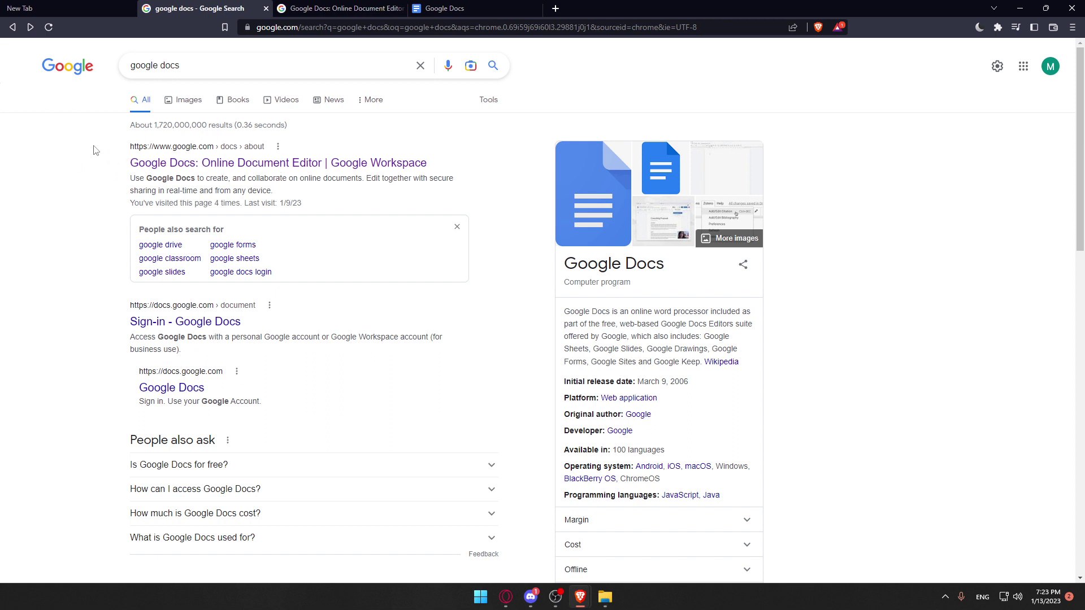
{"action": "left_click_drag", "start_coordinate": [141, 167], "coordinate": [447, 165]}
Go from the Google Docs overview tab to the Docs home page with templates and recent files
{"action": "left_click", "coordinate": [477, 136]}
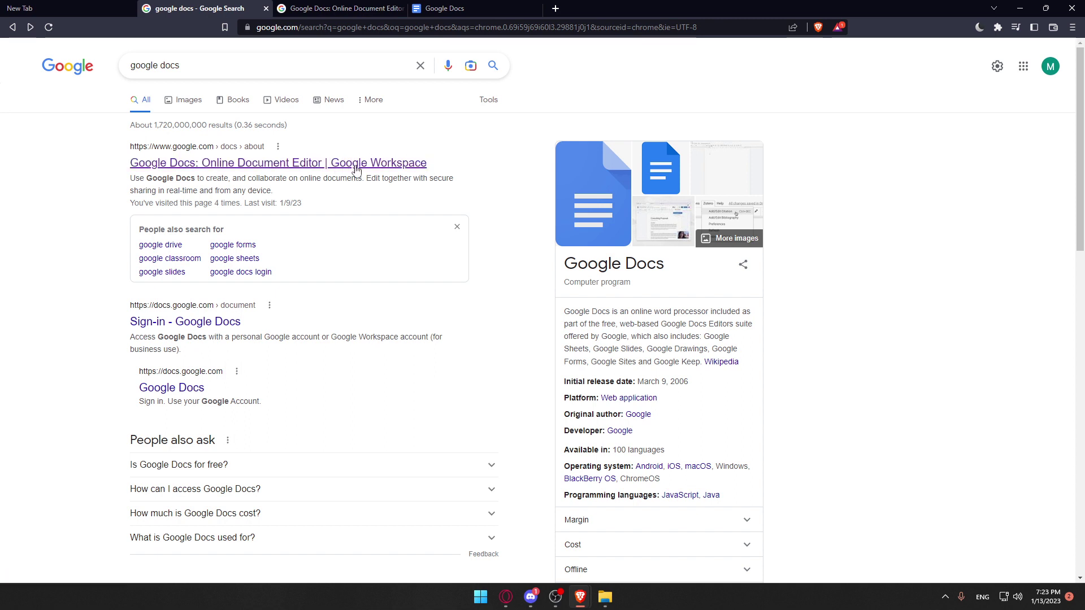
{"action": "left_click", "coordinate": [340, 8]}
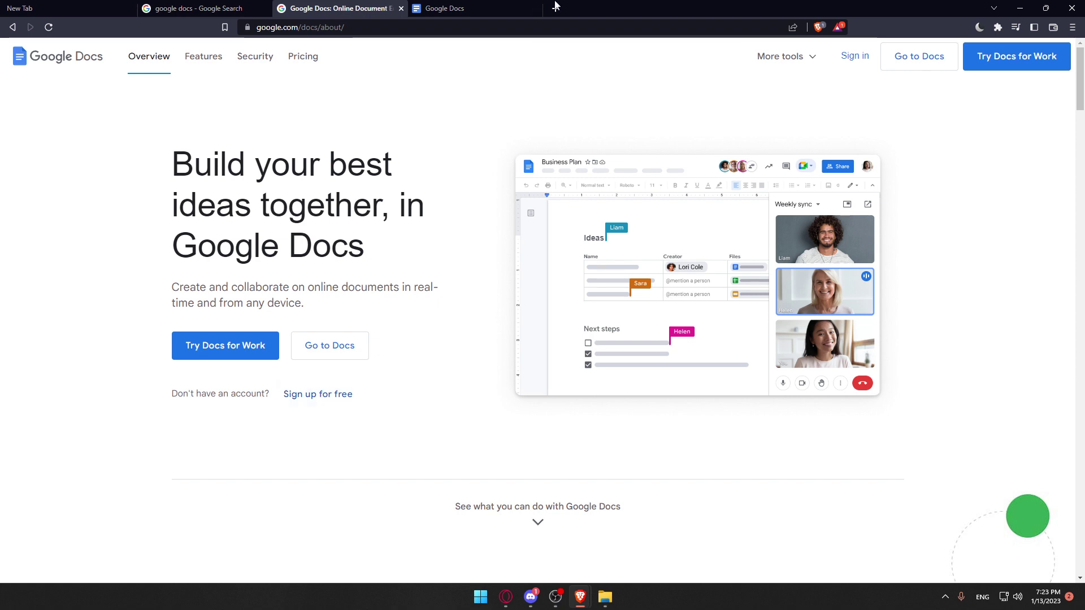
{"action": "key", "text": "ctrl+Tab"}
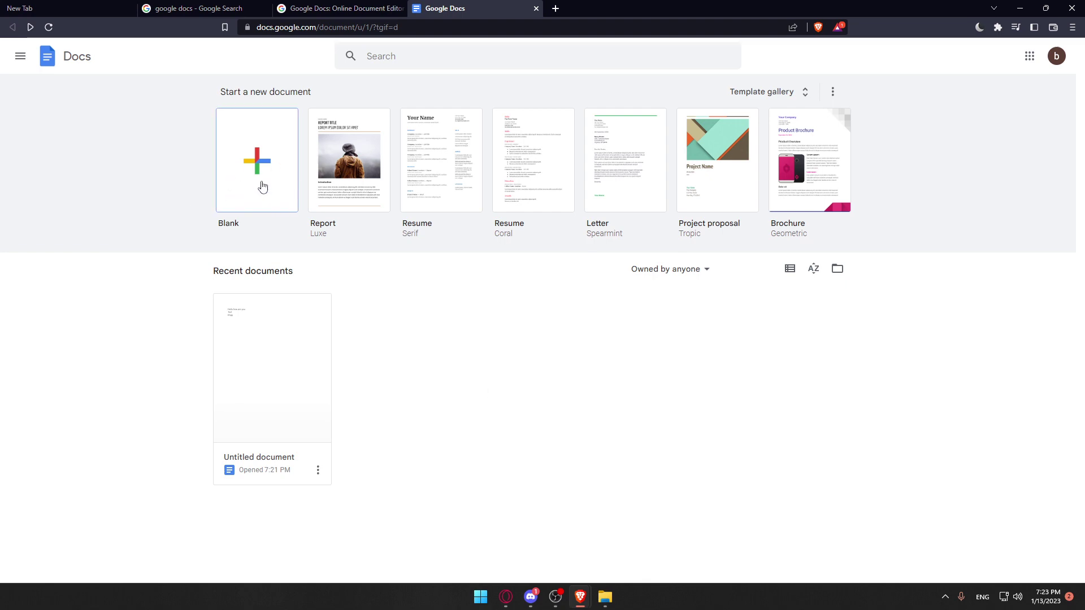
Browse the template gallery, go back home, and open the Untitled document card
{"action": "left_click", "coordinate": [764, 92]}
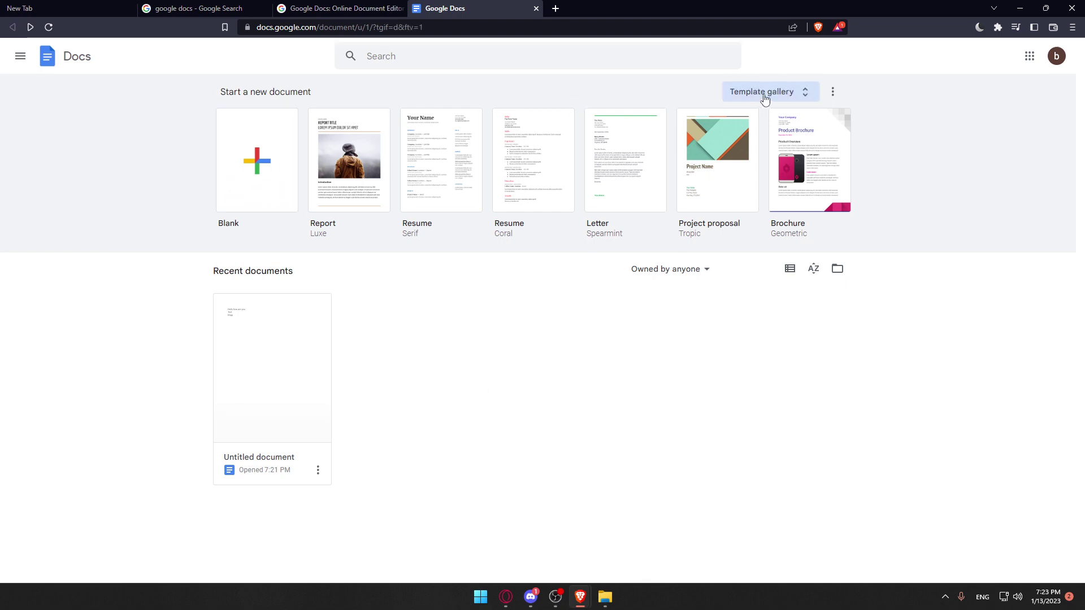
{"action": "scroll", "coordinate": [682, 164], "scroll_direction": "down", "scroll_amount": 15}
{"action": "scroll", "coordinate": [680, 166], "scroll_direction": "down", "scroll_amount": 10}
{"action": "scroll", "coordinate": [677, 167], "scroll_direction": "up", "scroll_amount": 20}
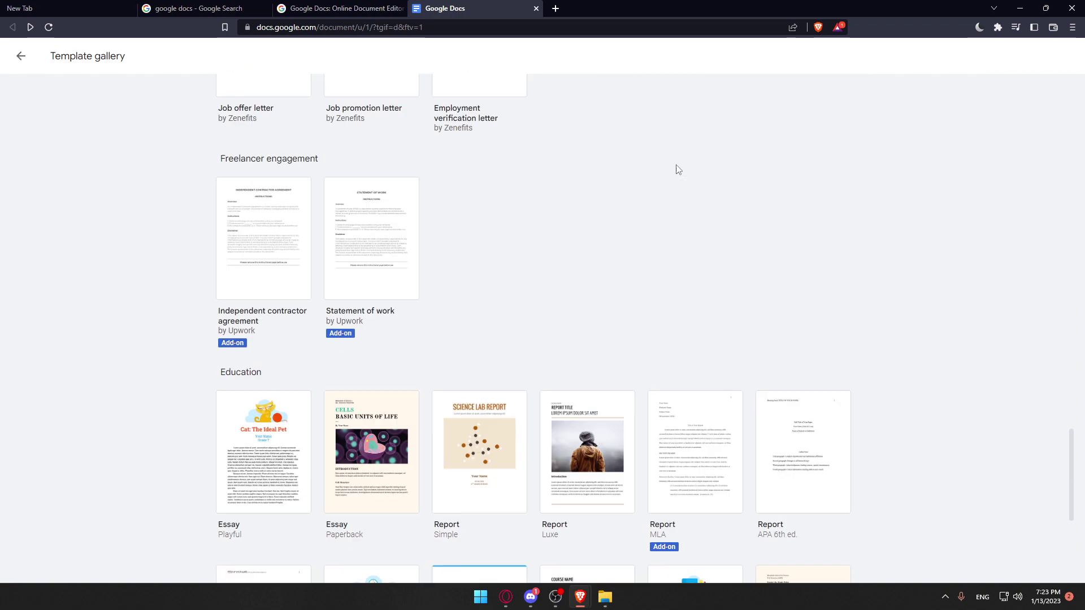
{"action": "left_click", "coordinate": [21, 56]}
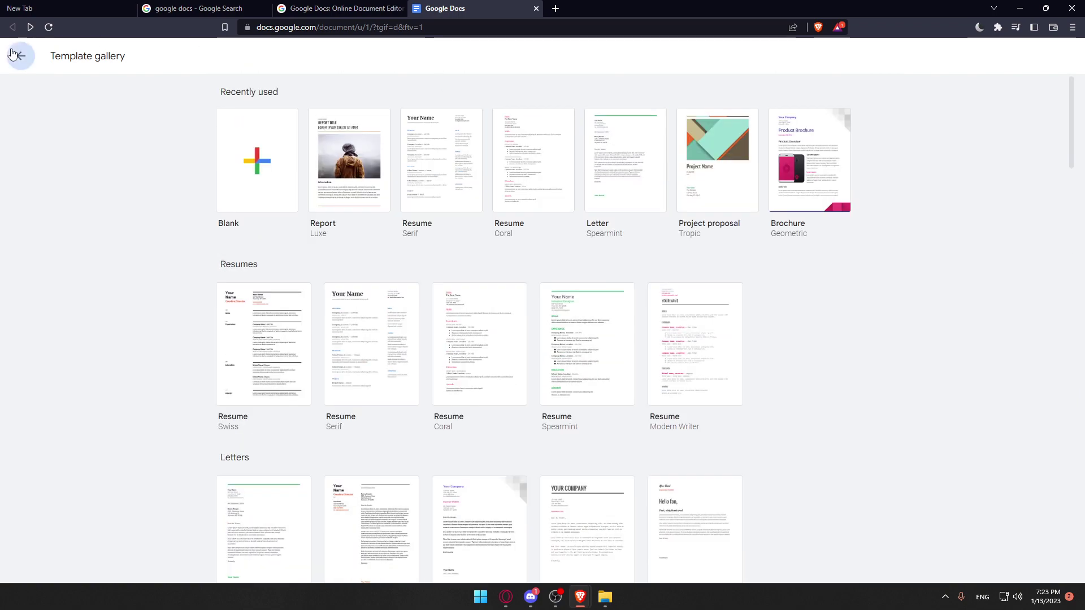
{"action": "left_click", "coordinate": [297, 303]}
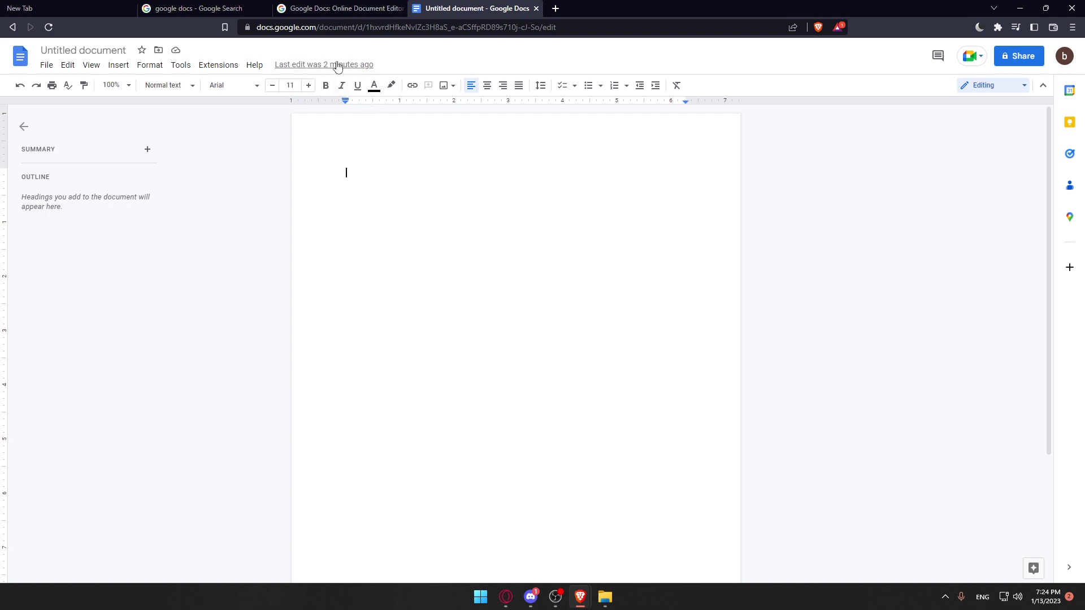
Type test text 'sdg' in the Untitled document, then delete it
{"action": "type", "text": "sdg"}
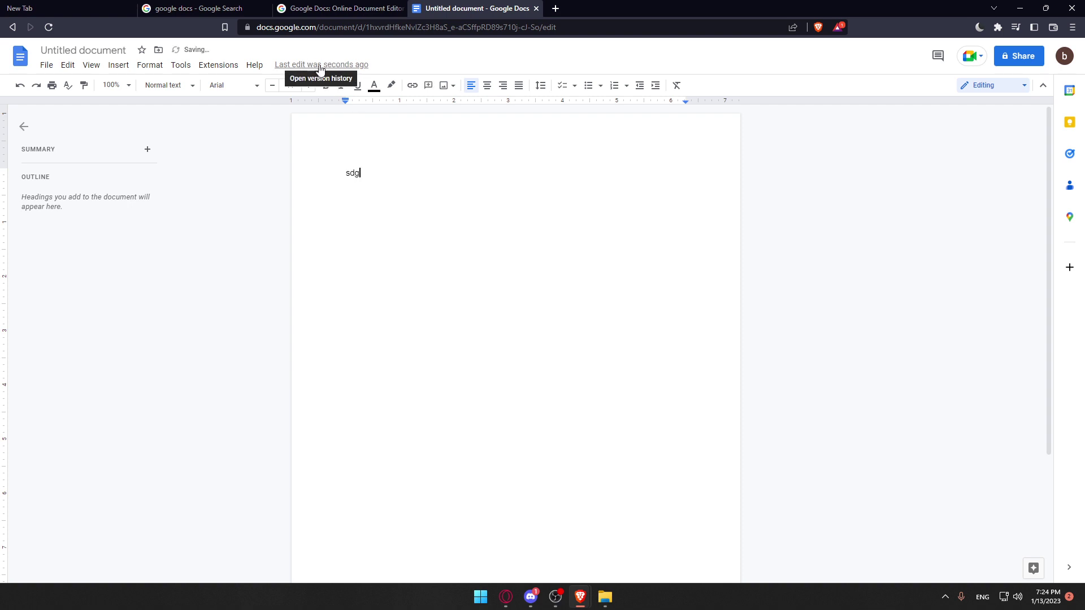
{"action": "left_click_drag", "start_coordinate": [361, 166], "coordinate": [276, 177]}
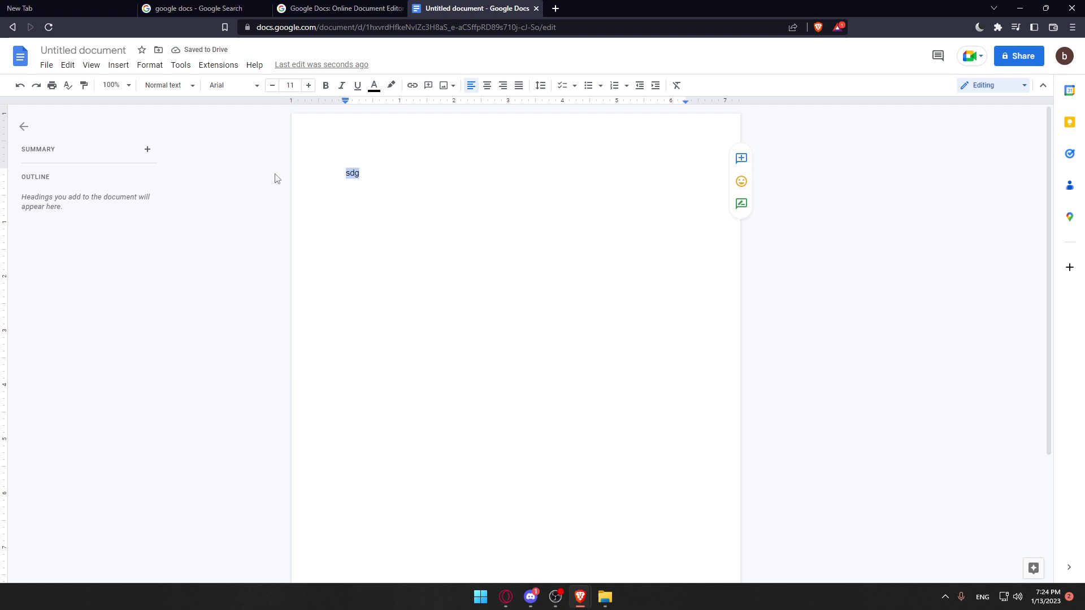
{"action": "key", "text": "BackSpace"}
{"action": "key", "text": "Return"}
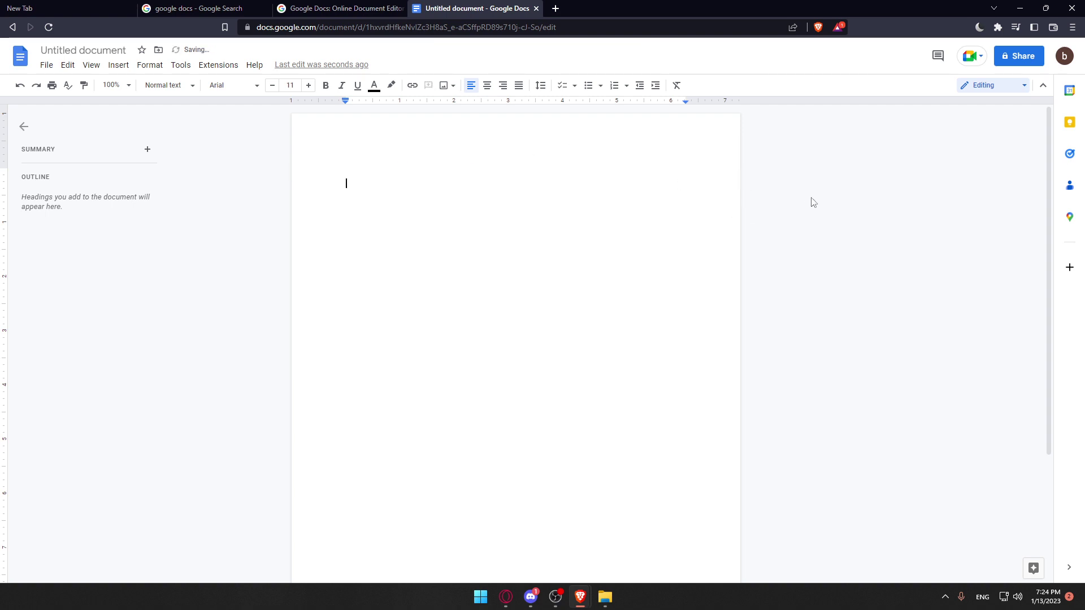
Open version history and preview the Jan 13, Jan 12 and Jan 11 9:40 PM versions, keeping all versions listed
{"action": "left_click", "coordinate": [334, 65]}
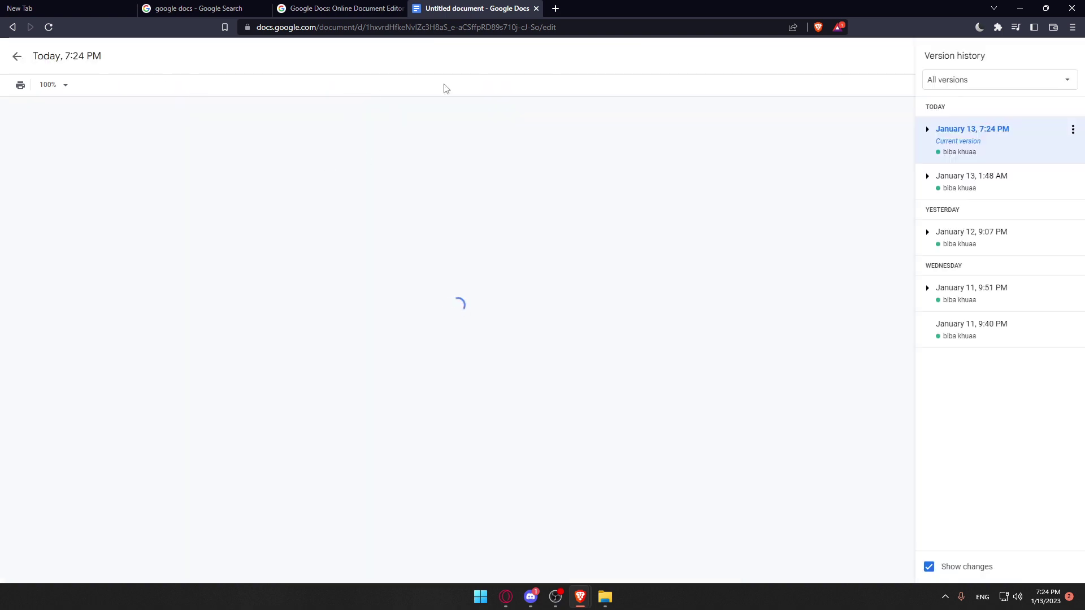
{"action": "left_click", "coordinate": [992, 186]}
{"action": "left_click", "coordinate": [983, 230]}
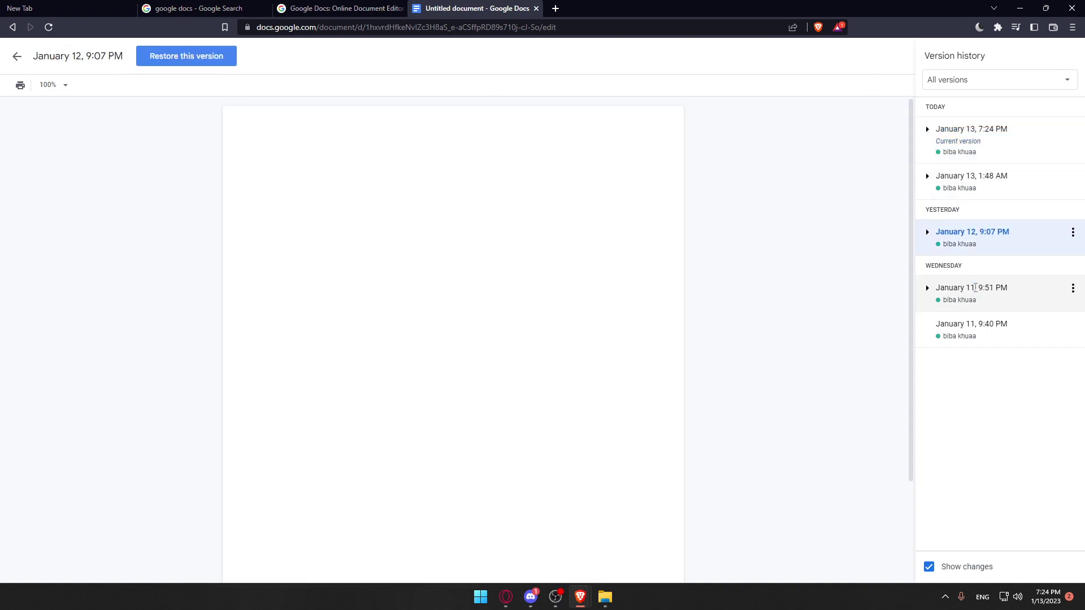
{"action": "left_click", "coordinate": [976, 326]}
{"action": "left_click", "coordinate": [975, 148]}
{"action": "left_click", "coordinate": [974, 182]}
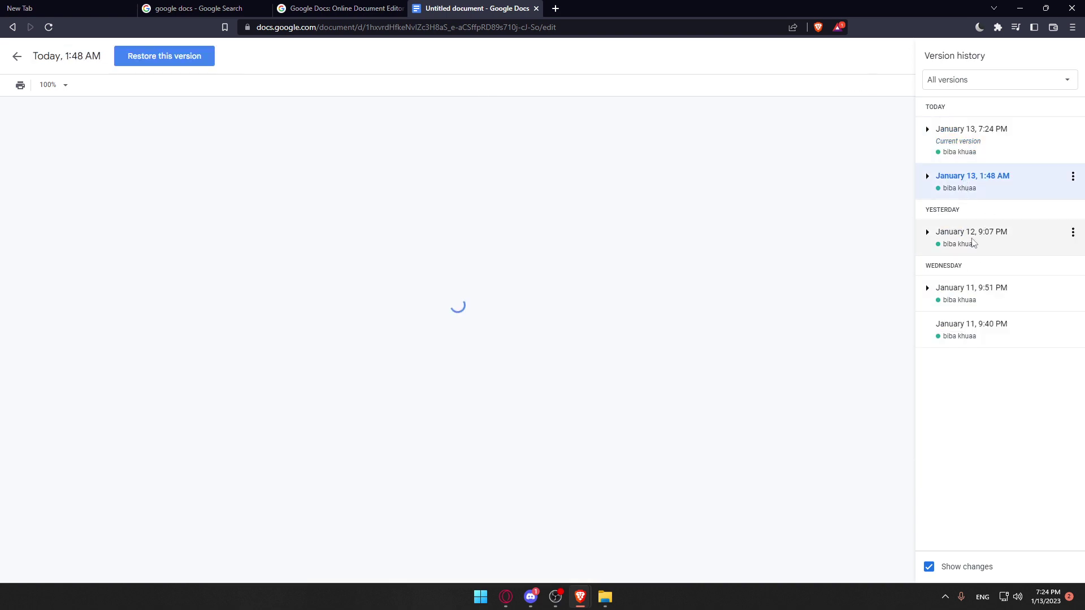
{"action": "left_click", "coordinate": [973, 243]}
{"action": "left_click", "coordinate": [974, 327]}
{"action": "left_click", "coordinate": [981, 84]}
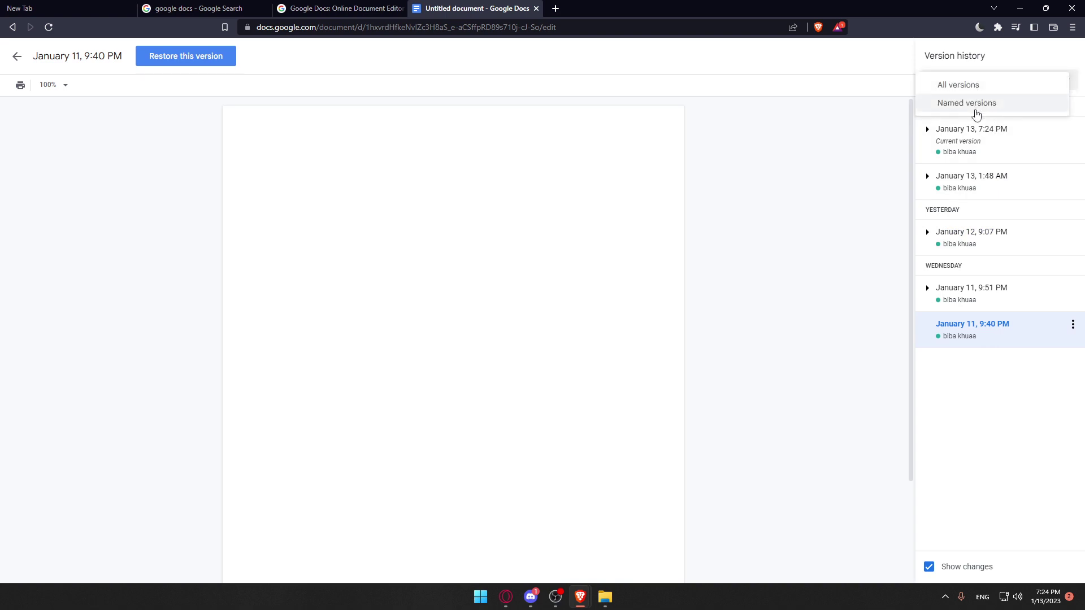
{"action": "left_click", "coordinate": [852, 112]}
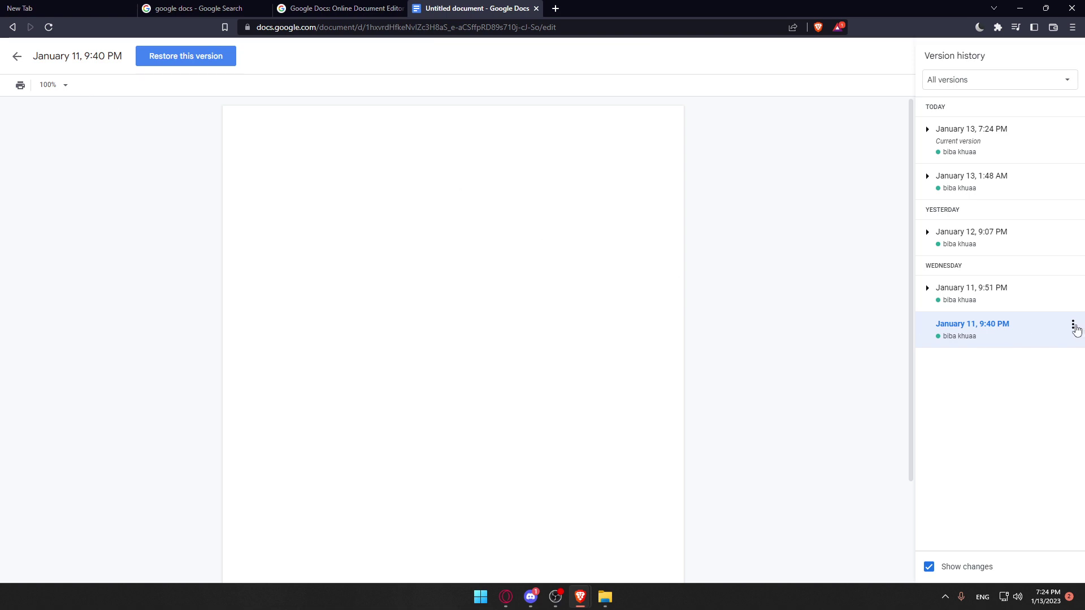
Check the 9:40 PM version's actions menu, then preview the January 11, 9:51 PM version without choosing an action
{"action": "left_click", "coordinate": [1072, 325]}
{"action": "left_click", "coordinate": [818, 378]}
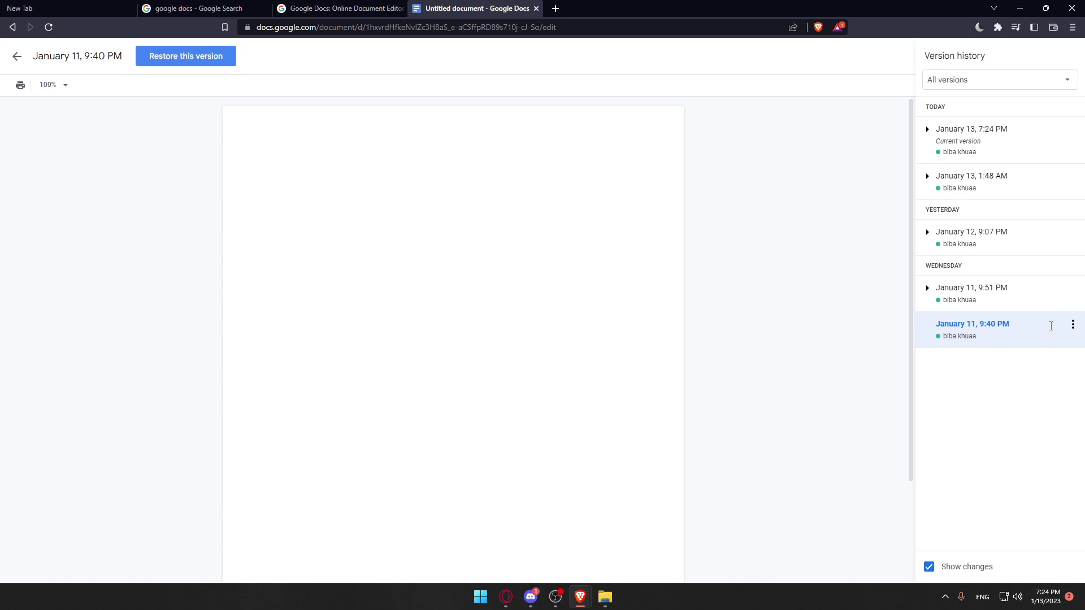
{"action": "left_click", "coordinate": [1072, 326]}
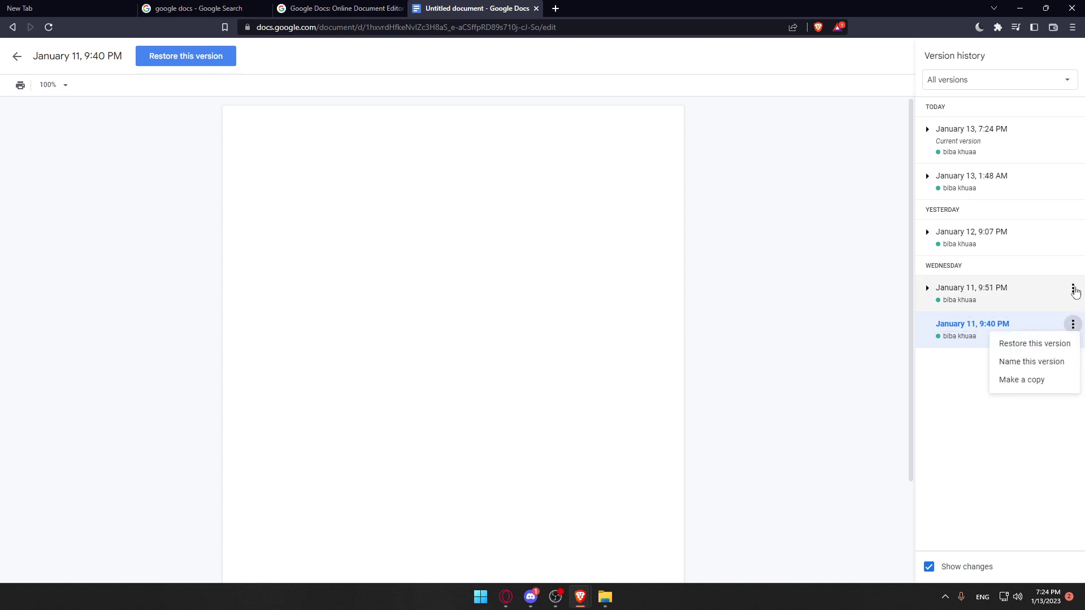
{"action": "left_click", "coordinate": [1072, 289]}
{"action": "left_click", "coordinate": [761, 269]}
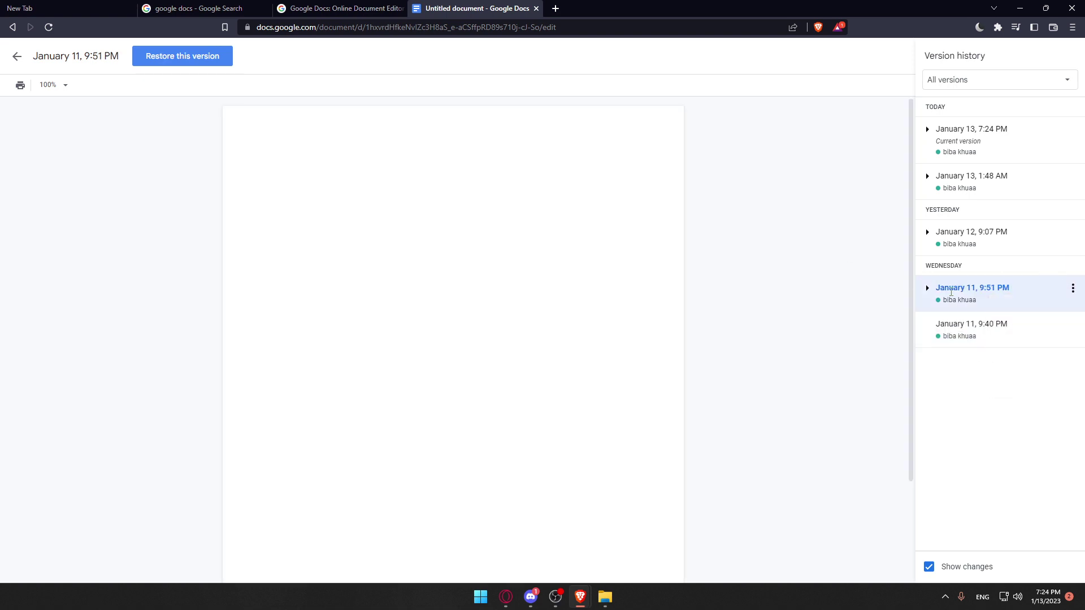
{"action": "left_click", "coordinate": [1072, 288]}
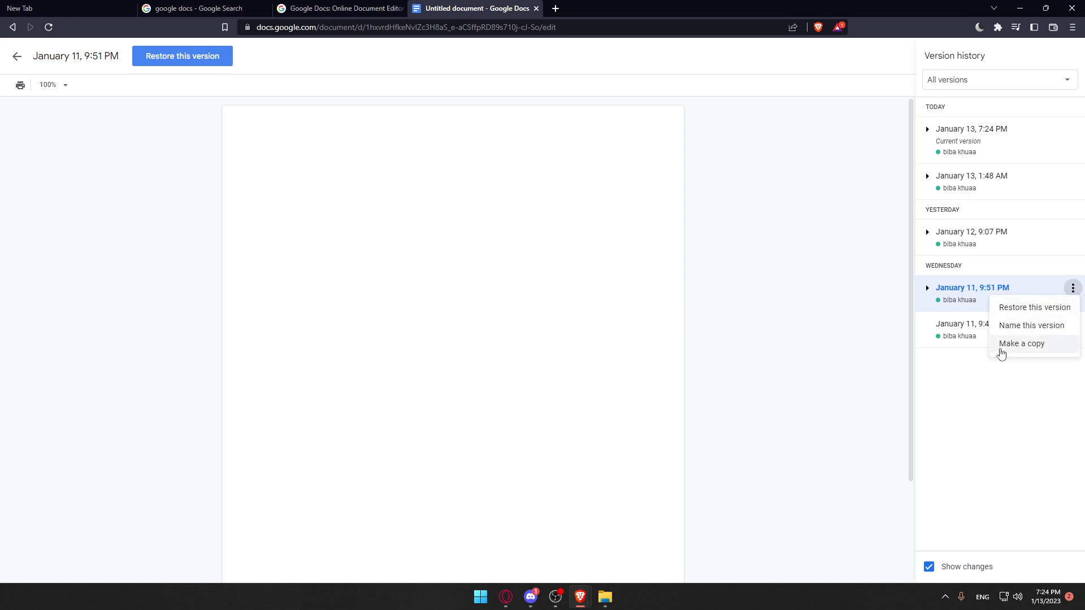
{"action": "left_click", "coordinate": [806, 273]}
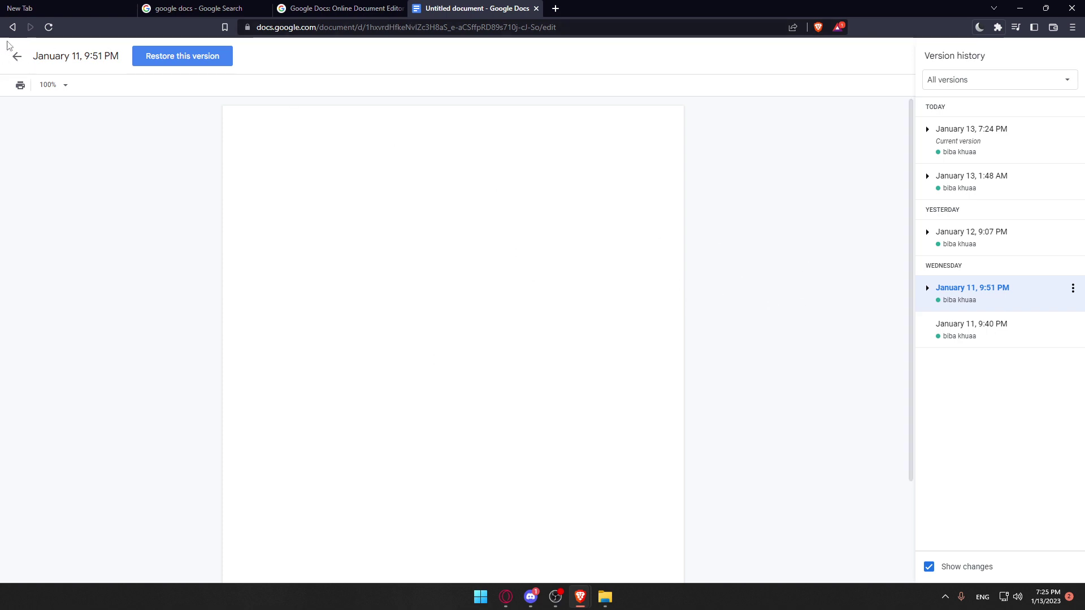
Exit version history, clear a stray 'h' using Edit > Select all, and go back to Docs home
{"action": "left_click", "coordinate": [17, 56]}
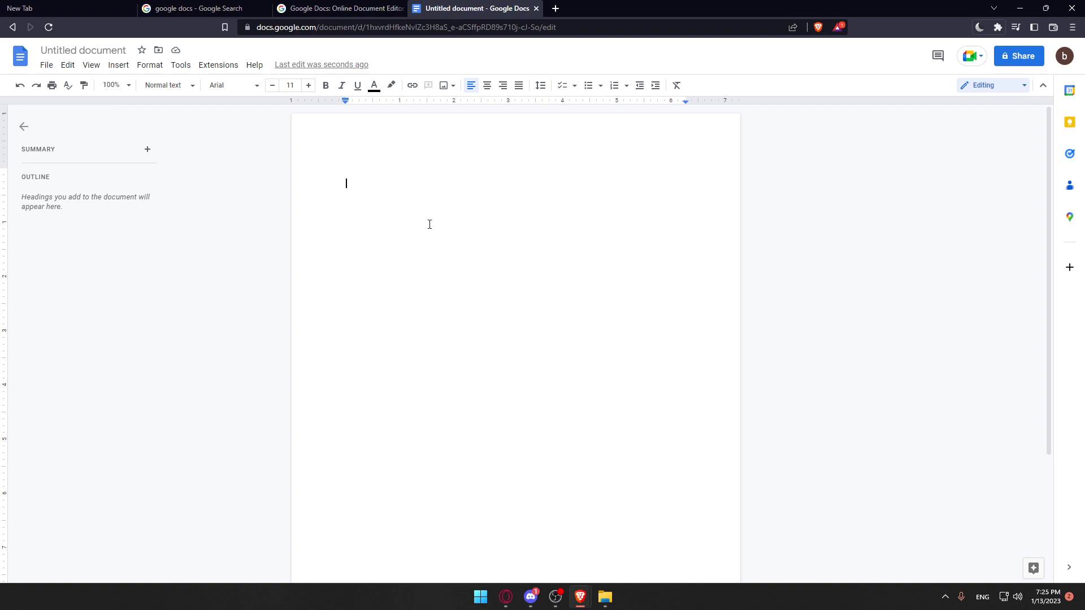
{"action": "type", "text": "h"}
{"action": "double_click", "coordinate": [340, 184]}
{"action": "left_click", "coordinate": [78, 69]}
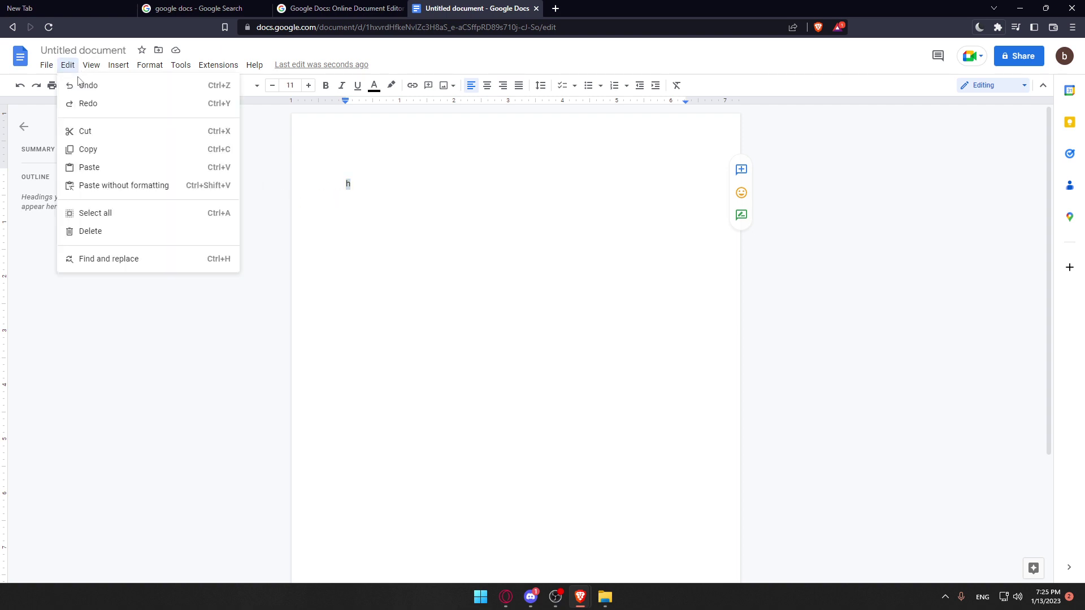
{"action": "left_click", "coordinate": [94, 215]}
{"action": "left_click", "coordinate": [68, 66]}
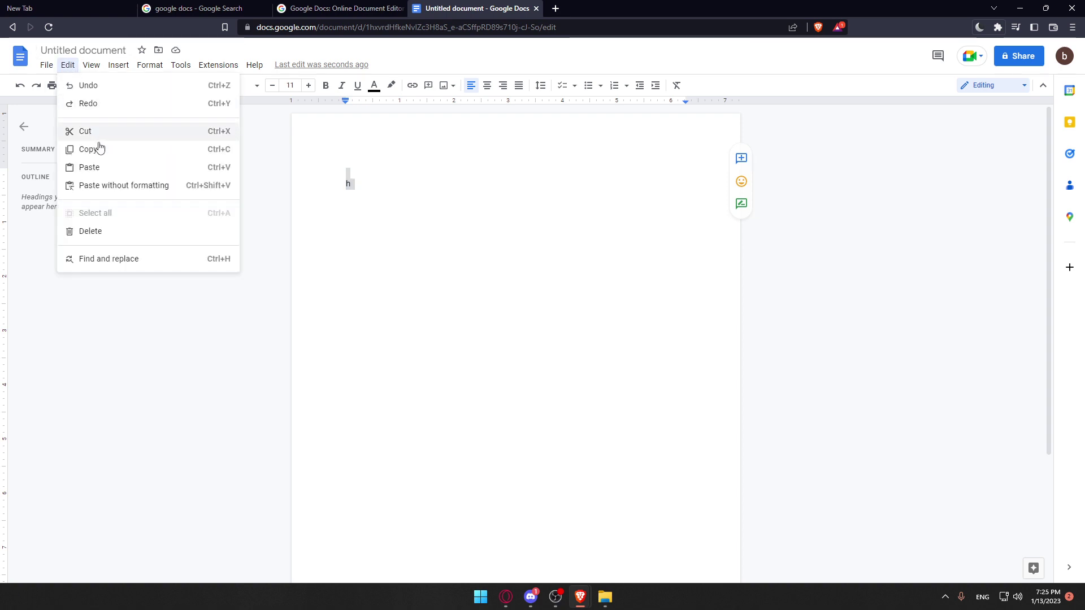
{"action": "left_click", "coordinate": [390, 193]}
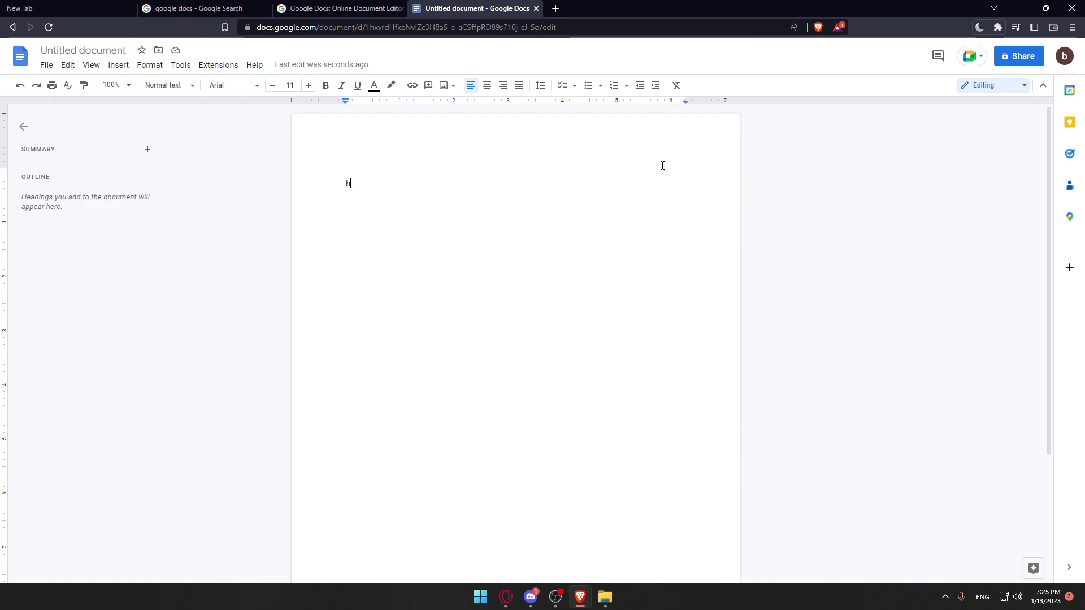
{"action": "key", "text": "BackSpace"}
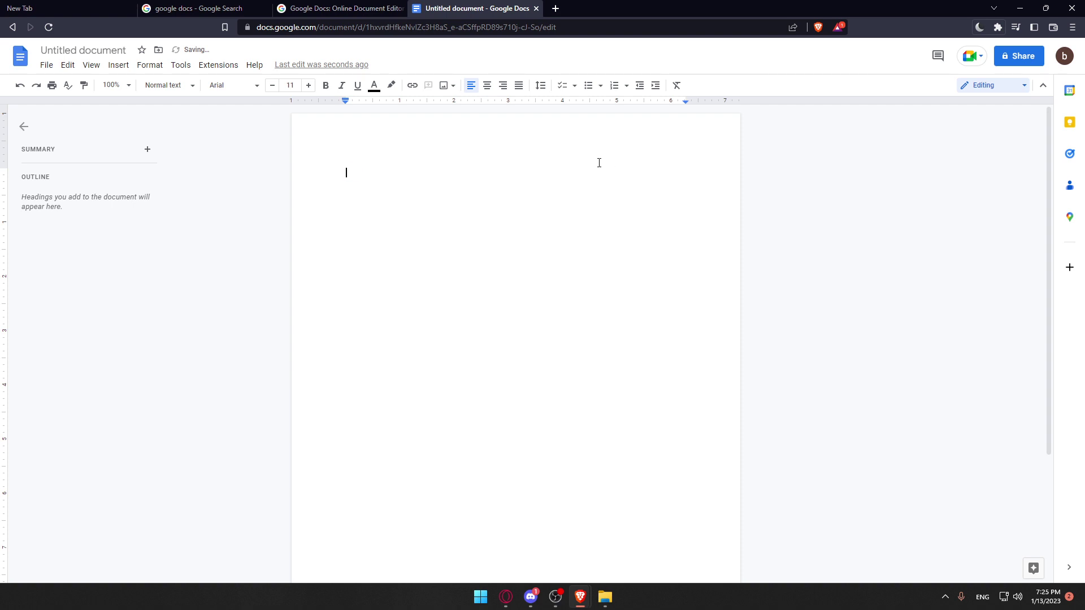
{"action": "key", "text": "alt+Left"}
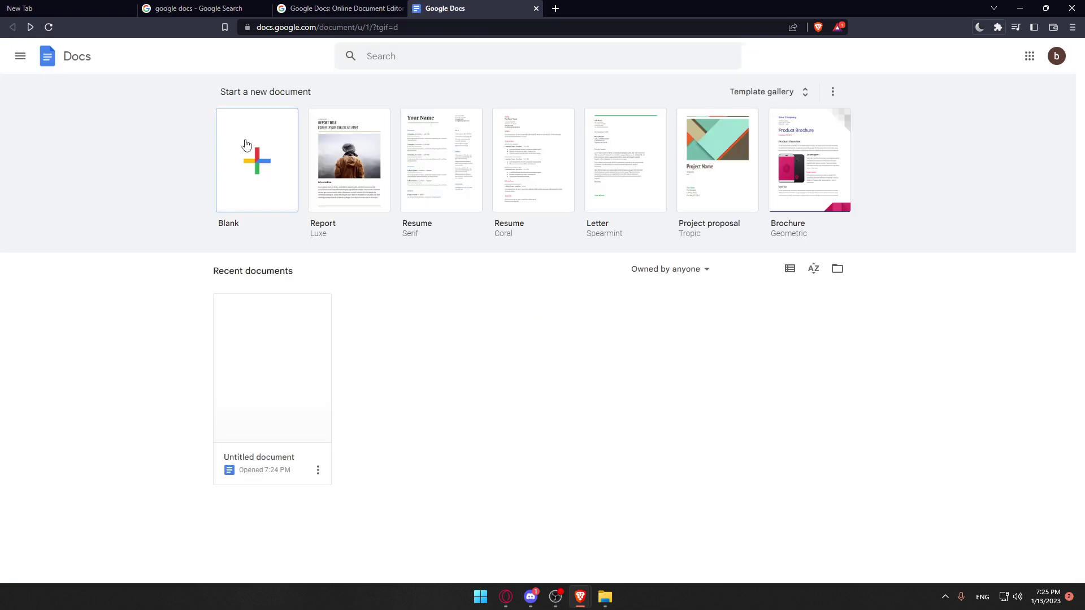
Create a new Blank document, paste the copied text, delete the pasted line, and go back home
{"action": "left_click", "coordinate": [246, 145]}
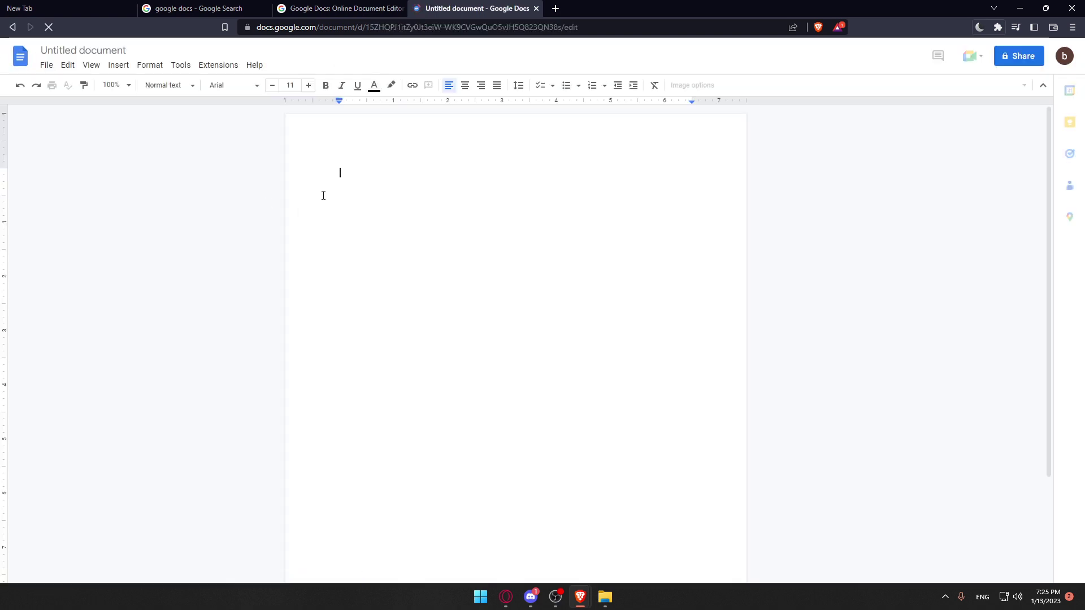
{"action": "type", "text": "gg dc how to delete version history"}
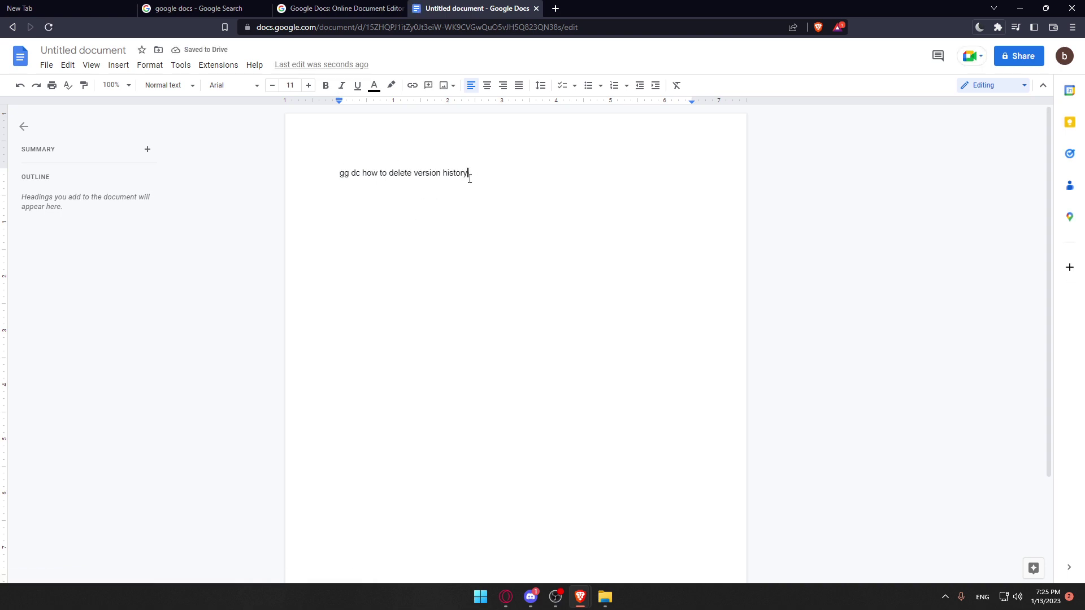
{"action": "left_click_drag", "start_coordinate": [468, 178], "coordinate": [305, 177]}
{"action": "key", "text": "BackSpace"}
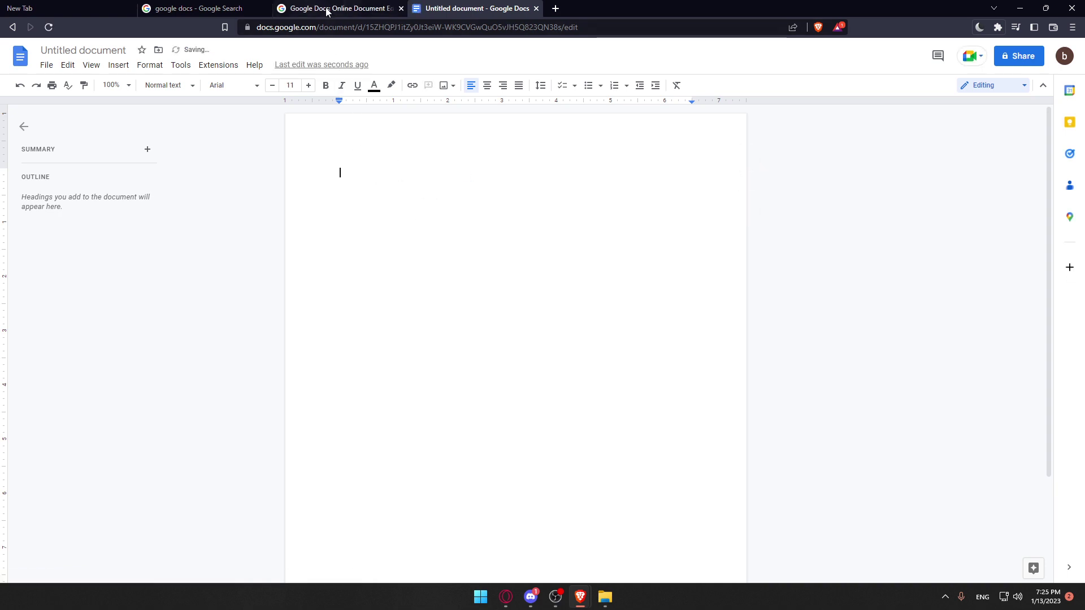
{"action": "key", "text": "alt+Left"}
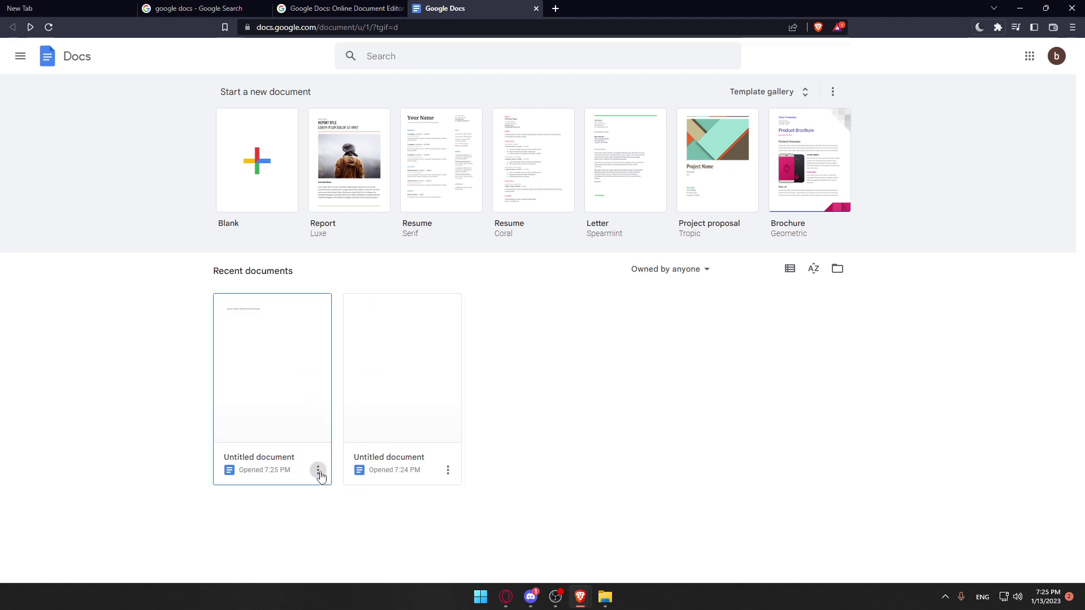
Remove the older Untitled document via its card menu's Move to trash, then open the other Untitled document
{"action": "left_click", "coordinate": [448, 478]}
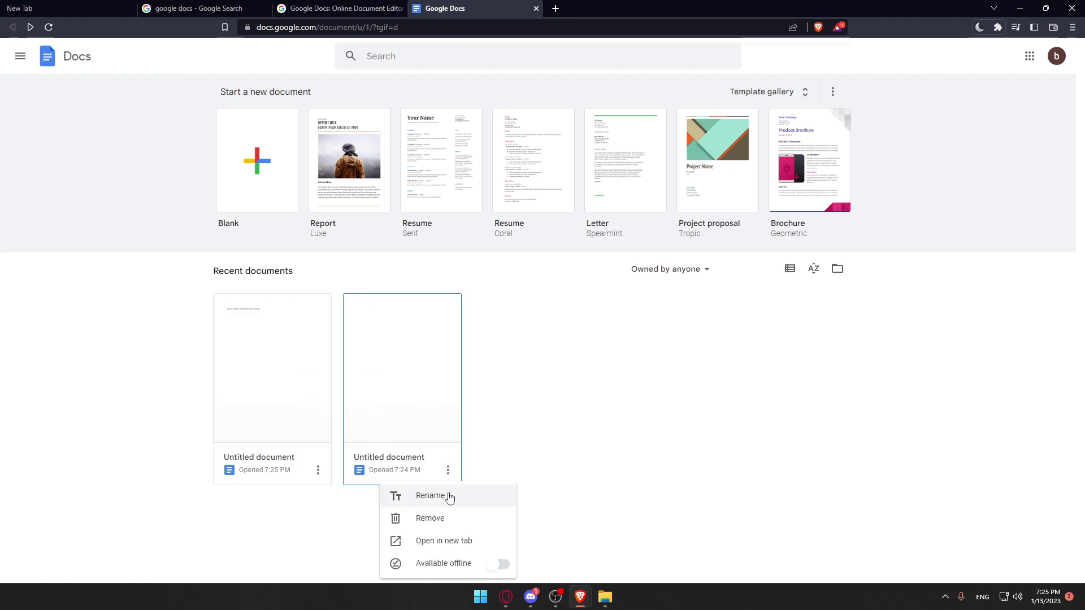
{"action": "left_click", "coordinate": [444, 526]}
{"action": "left_click", "coordinate": [677, 350]}
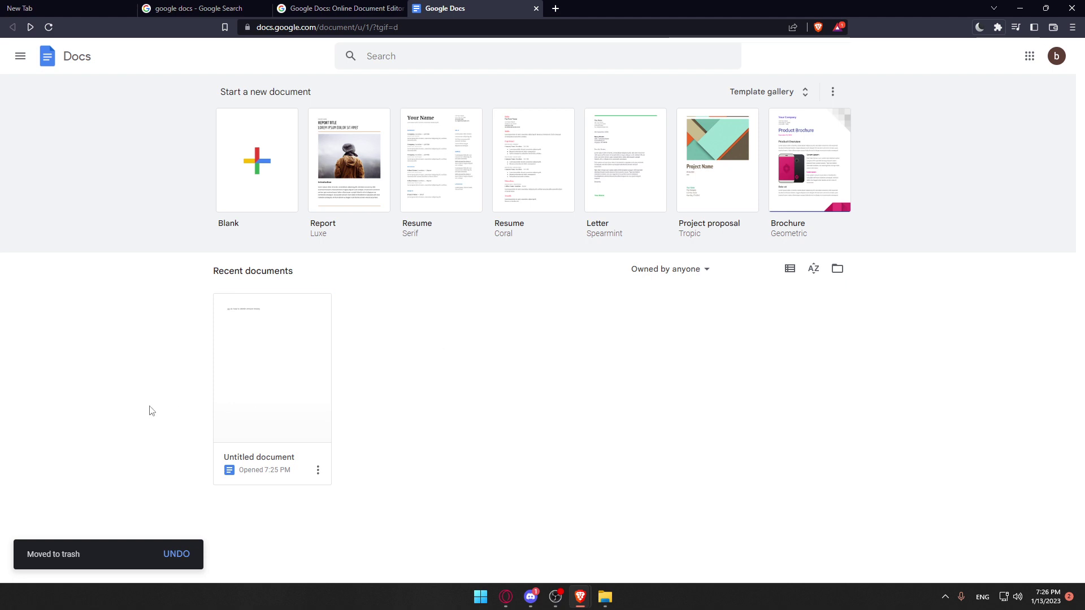
{"action": "left_click", "coordinate": [283, 368]}
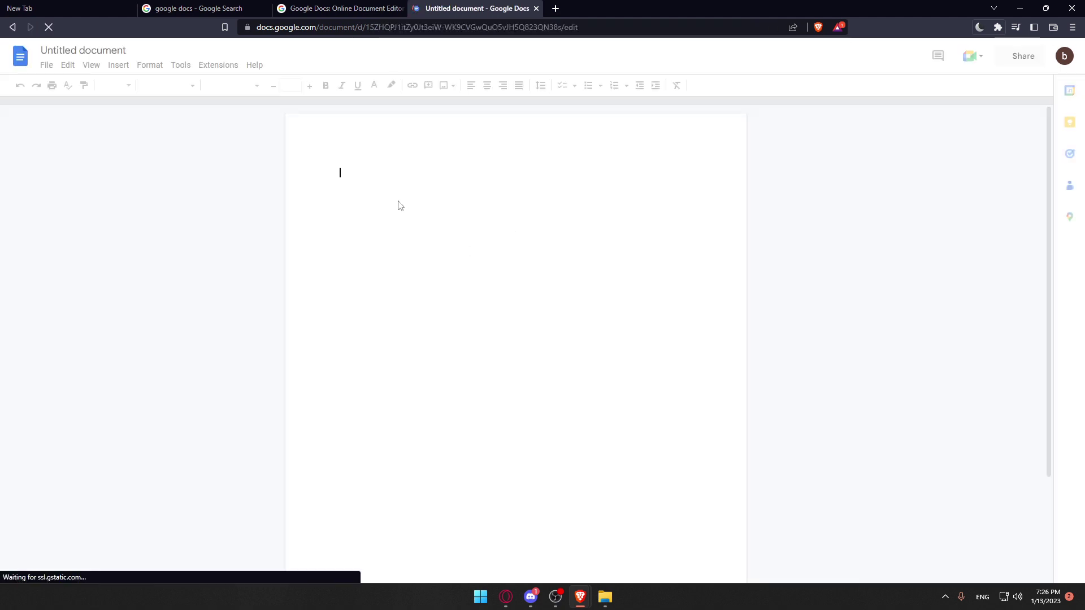